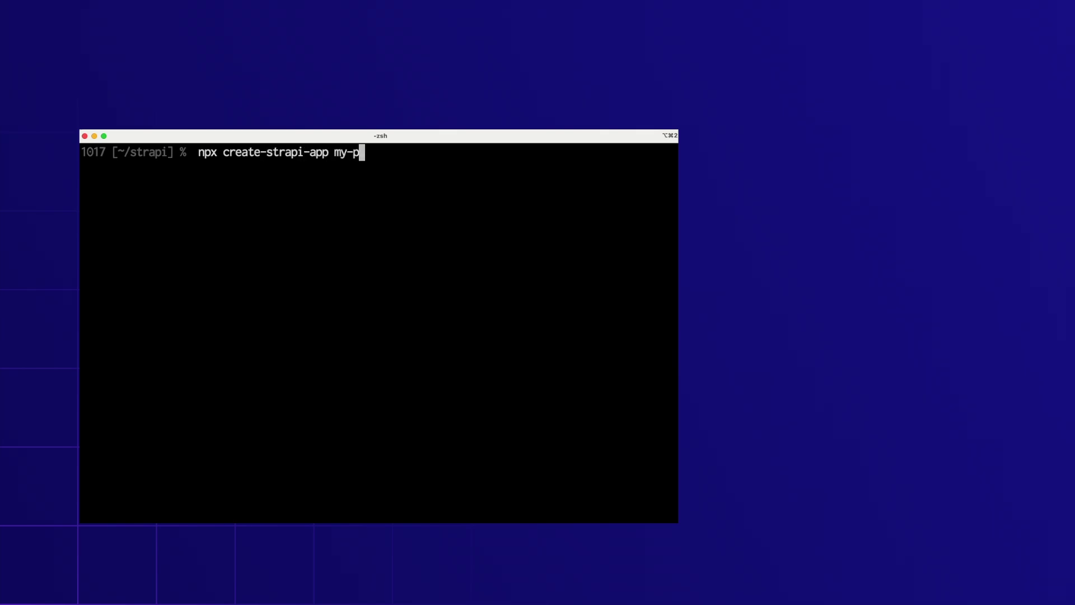
pyautogui.write('roject --quickstart')
# Step: Run 'npx create-strapi-app my-project --quickstart' to scaffold and start the Strapi project
pyautogui.press('Return')
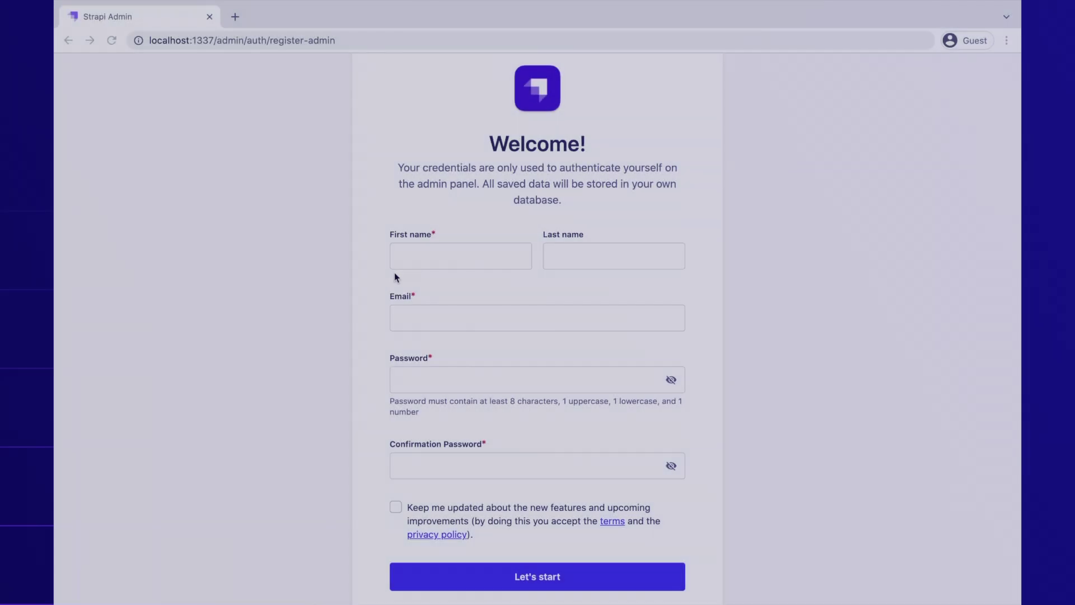
# Step: Fill the Welcome form with first name, last name, email, password and confirmation for the first admin
pyautogui.click(428, 255)
pyautogui.write('Kai')
pyautogui.click(566, 255)
pyautogui.write('Doe')
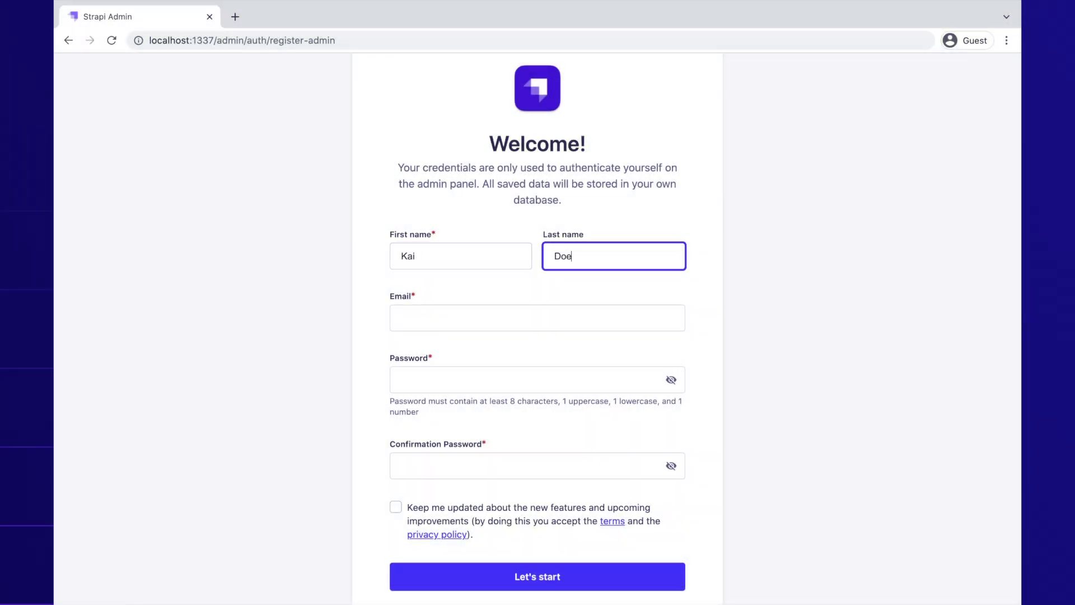
pyautogui.click(510, 316)
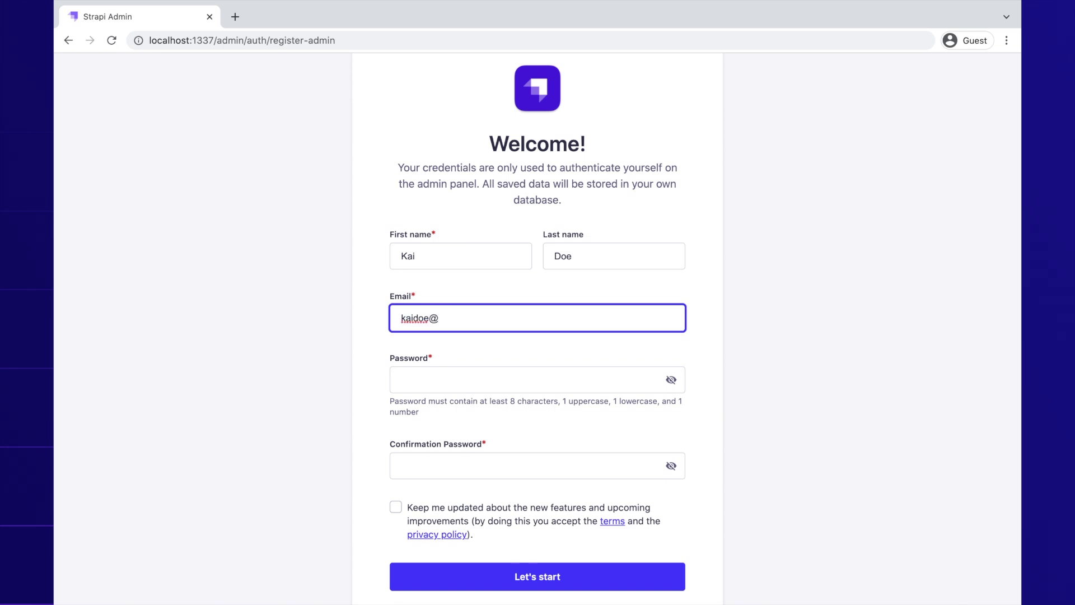
pyautogui.click(487, 379)
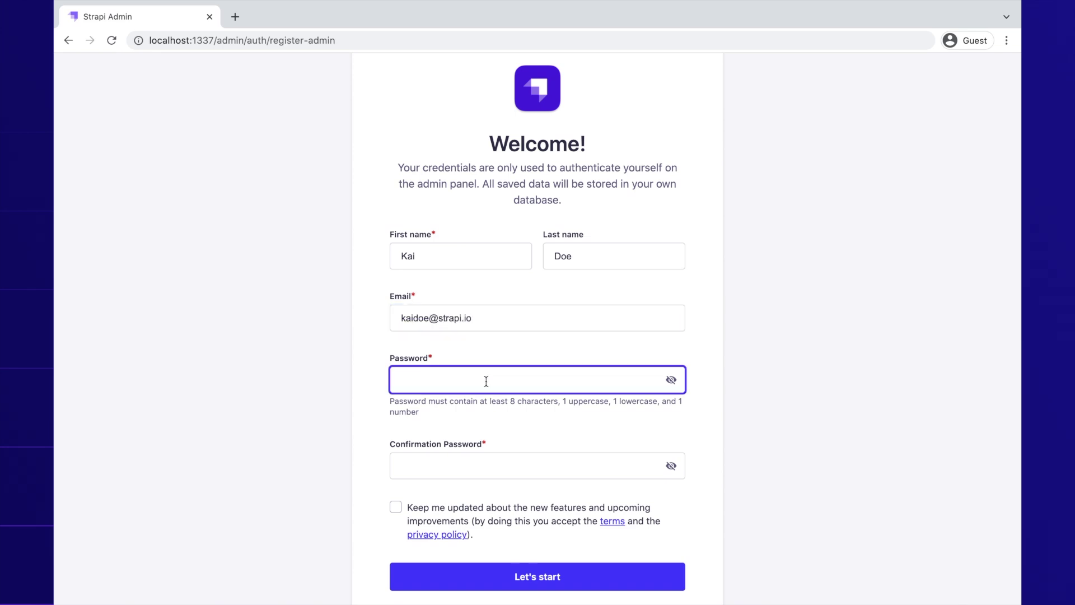
pyautogui.write('••••••••••')
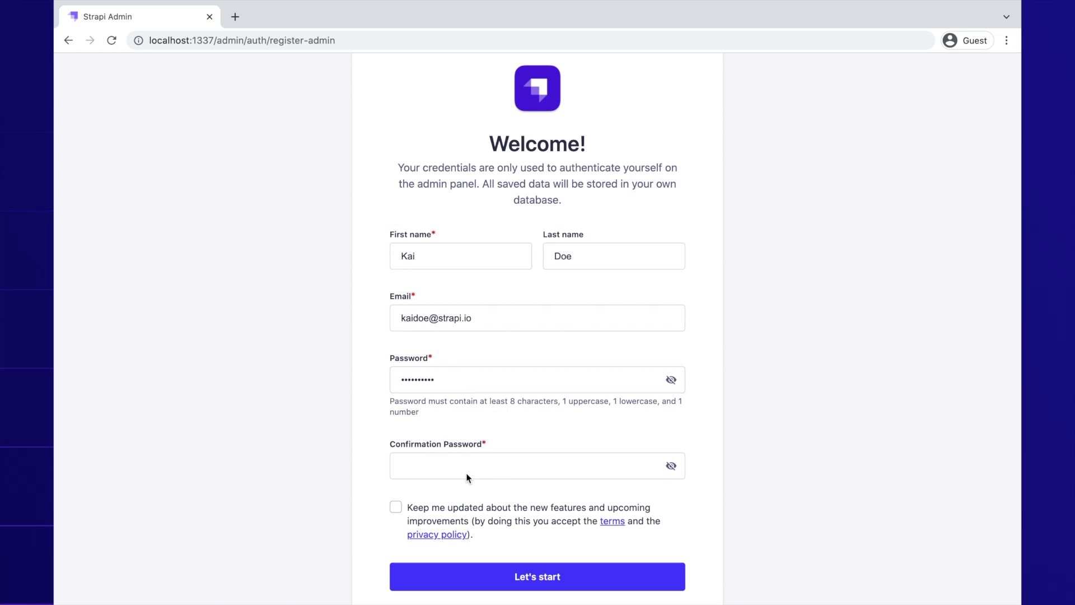
pyautogui.click(467, 471)
pyautogui.write('•••••••')
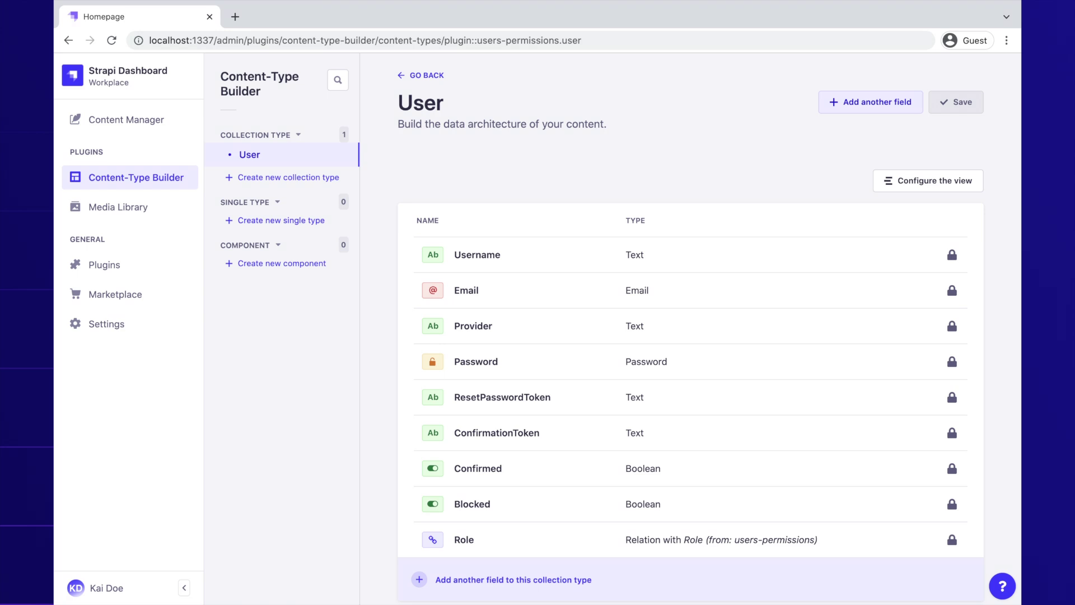
# Step: Create a new collection type named 'restaurant' and continue to its field setup
pyautogui.click(305, 175)
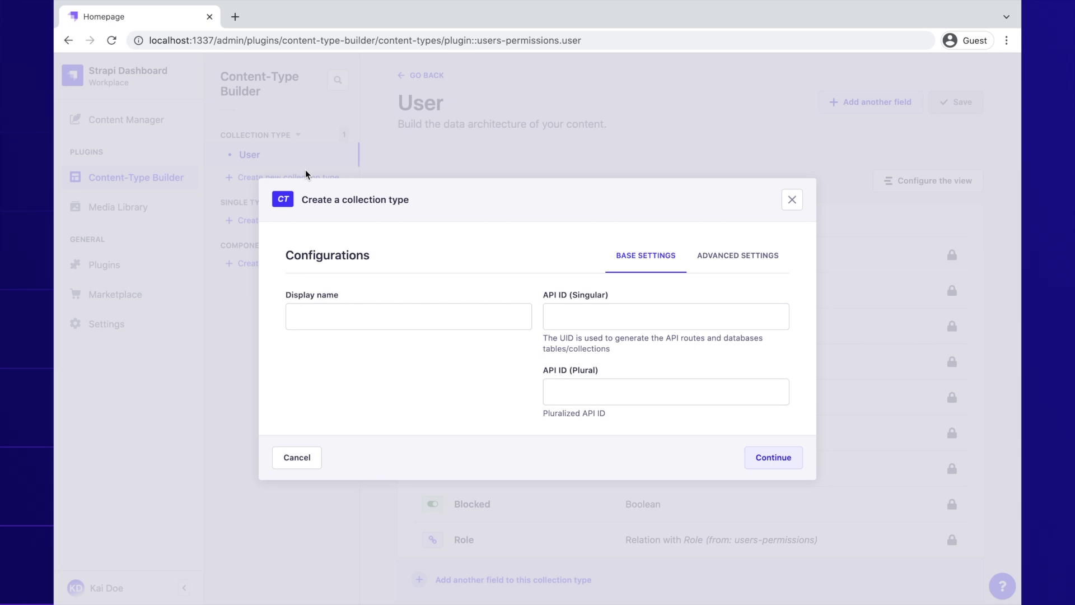
pyautogui.click(338, 317)
pyautogui.write('re')
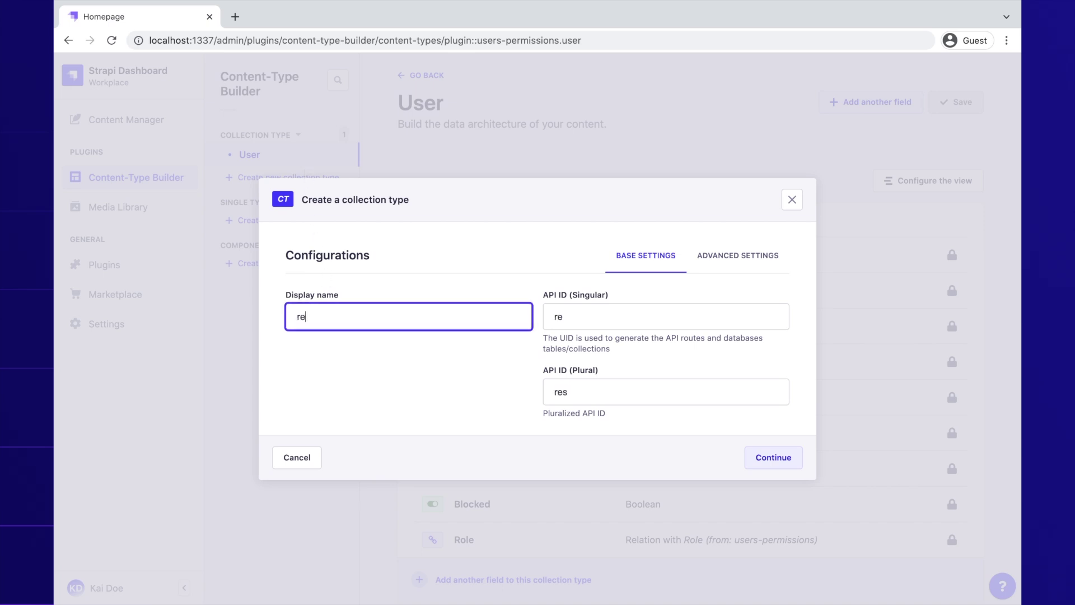
pyautogui.write('staurant')
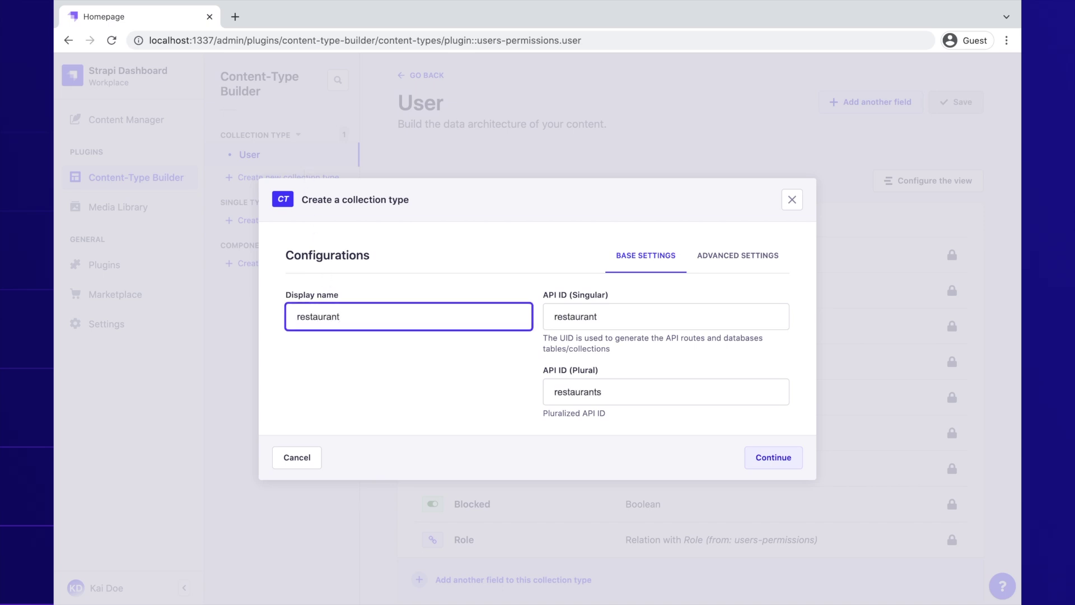
pyautogui.click(776, 468)
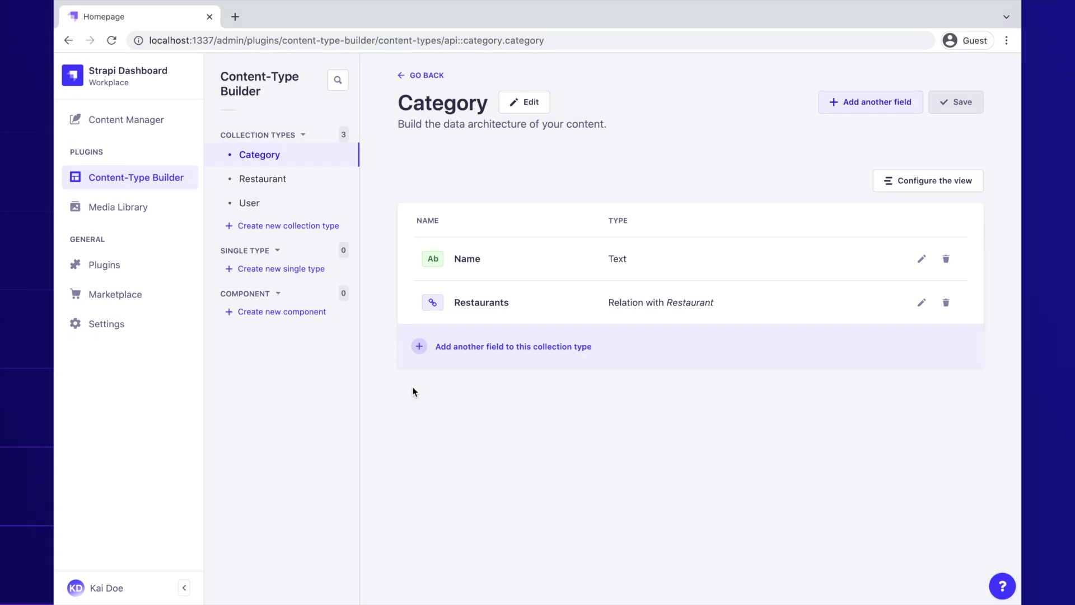
# Step: Create a new component, name it Gallery, then begin a new single type
pyautogui.click(280, 312)
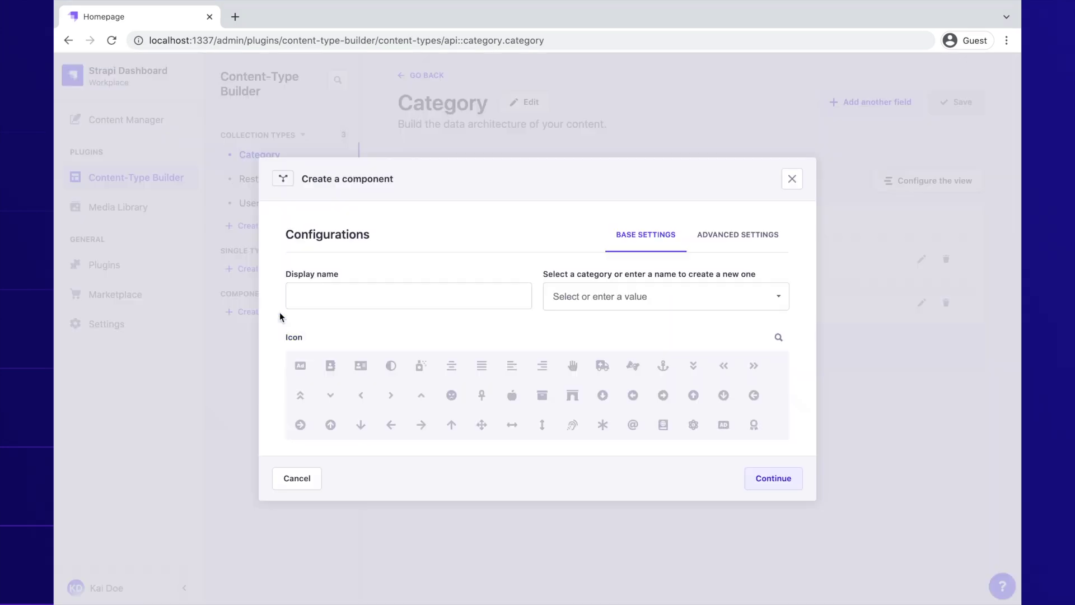
pyautogui.click(314, 302)
pyautogui.write('Gal')
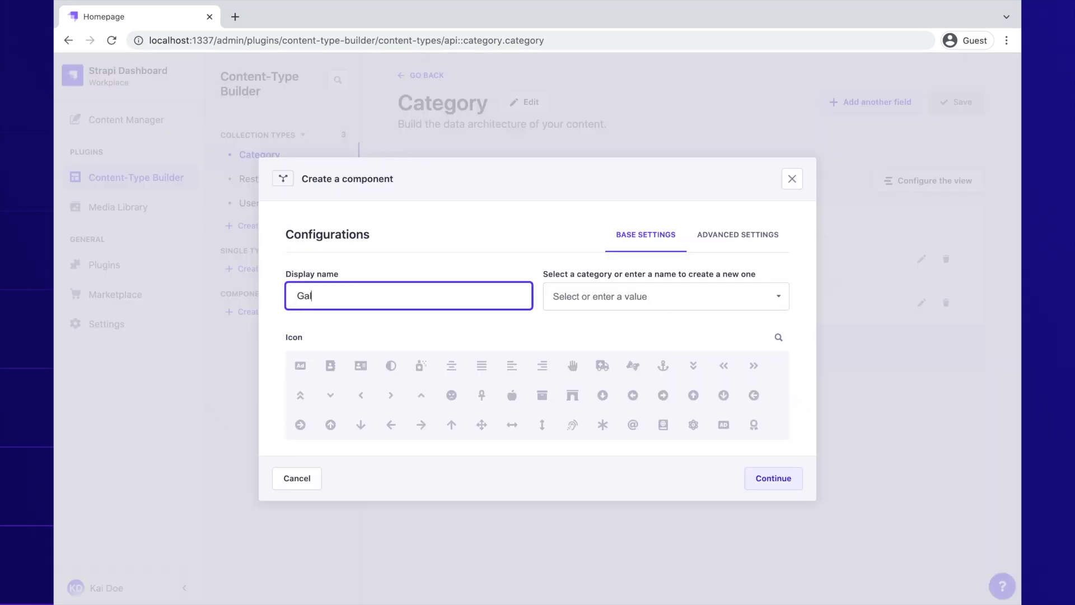
pyautogui.write('lery')
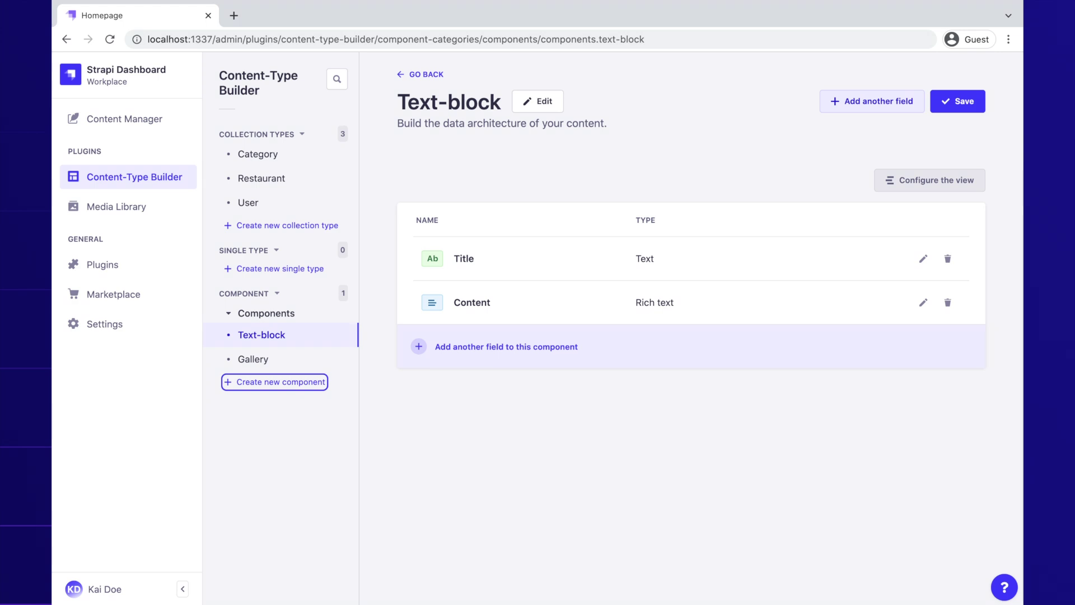
pyautogui.click(294, 269)
# Step: Name the new single type 'homepage'
pyautogui.click(330, 318)
pyautogui.write('homepa')
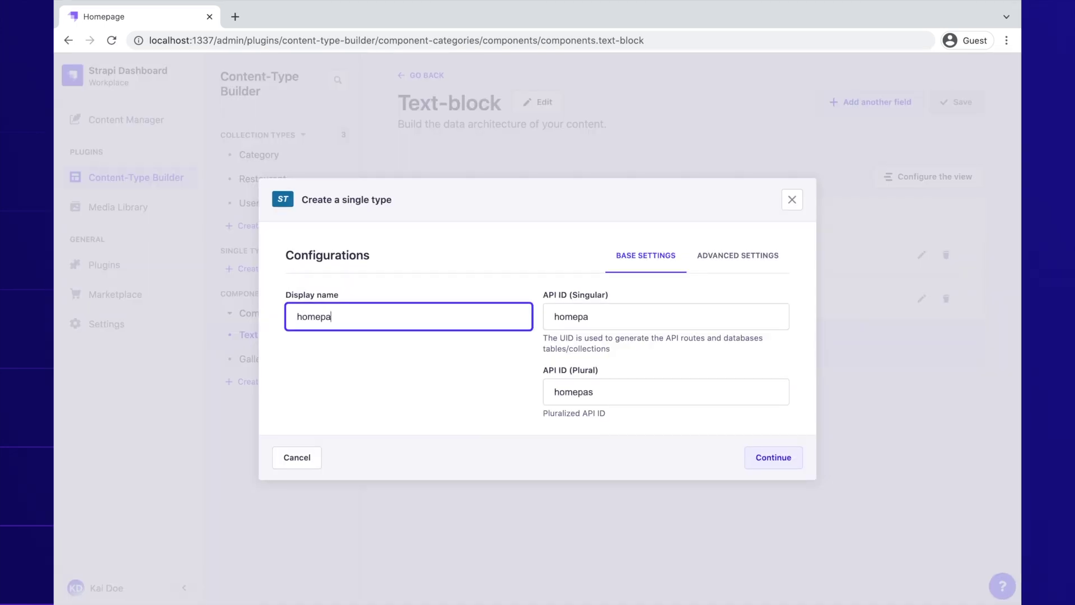
pyautogui.write('ge')
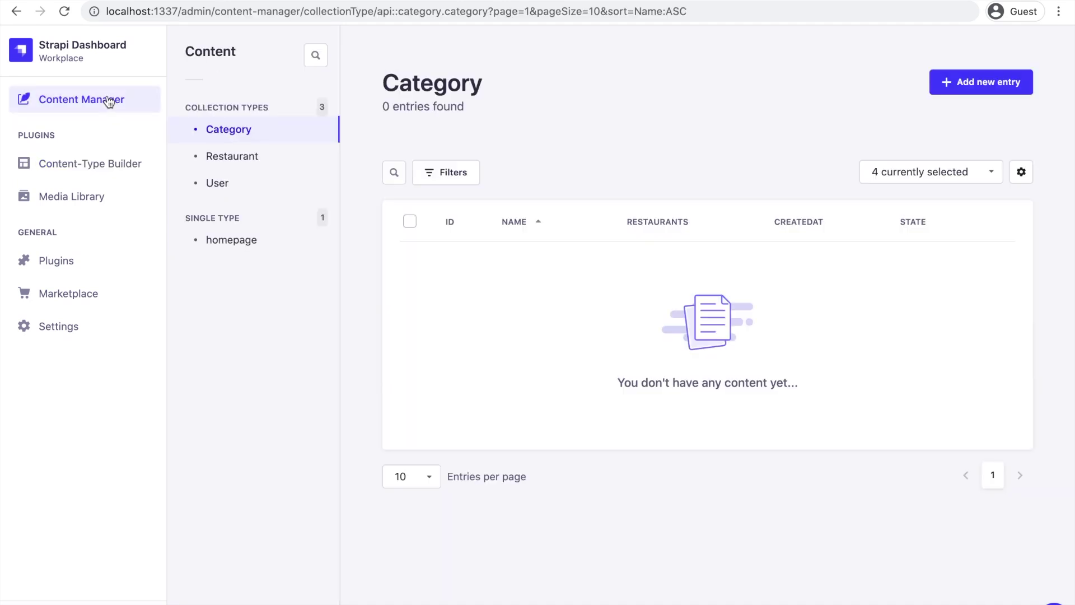
# Step: Add a new Category entry and enter its name 'French'
pyautogui.click(965, 84)
pyautogui.click(542, 217)
pyautogui.write('Fren')
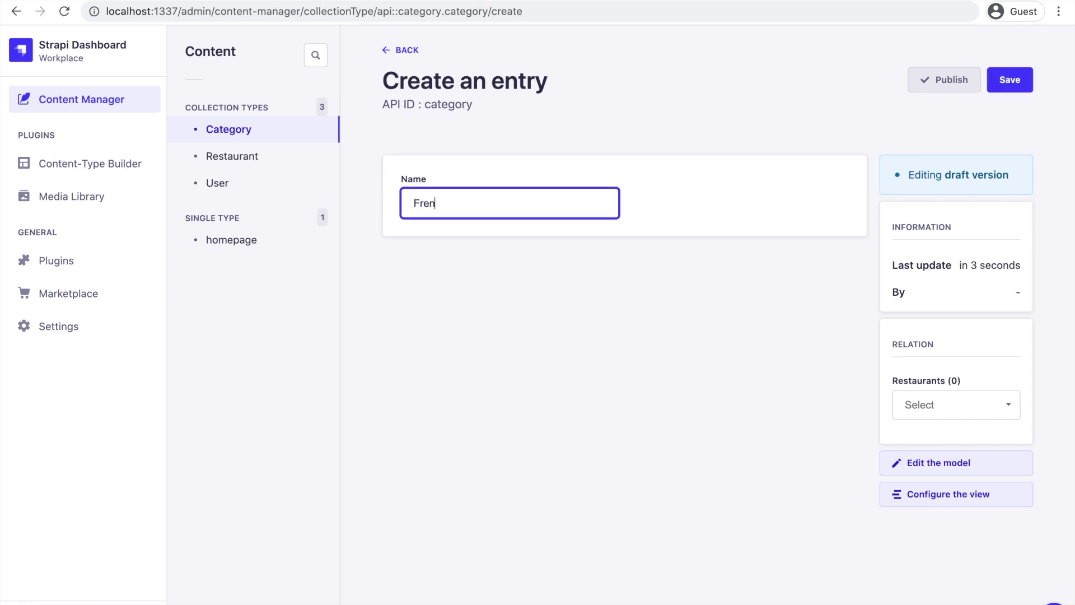
pyautogui.write('ch')
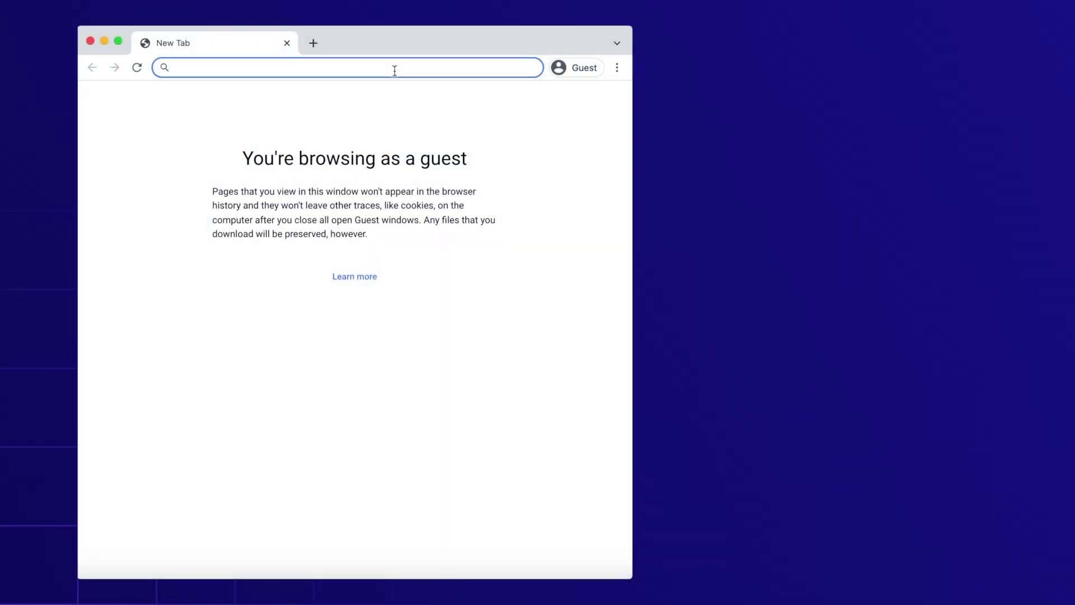
pyautogui.write('localhost:1337/api/restaurants')
# Step: Load localhost:1337/api/restaurants and get a 403 Forbidden response
pyautogui.press('Return')
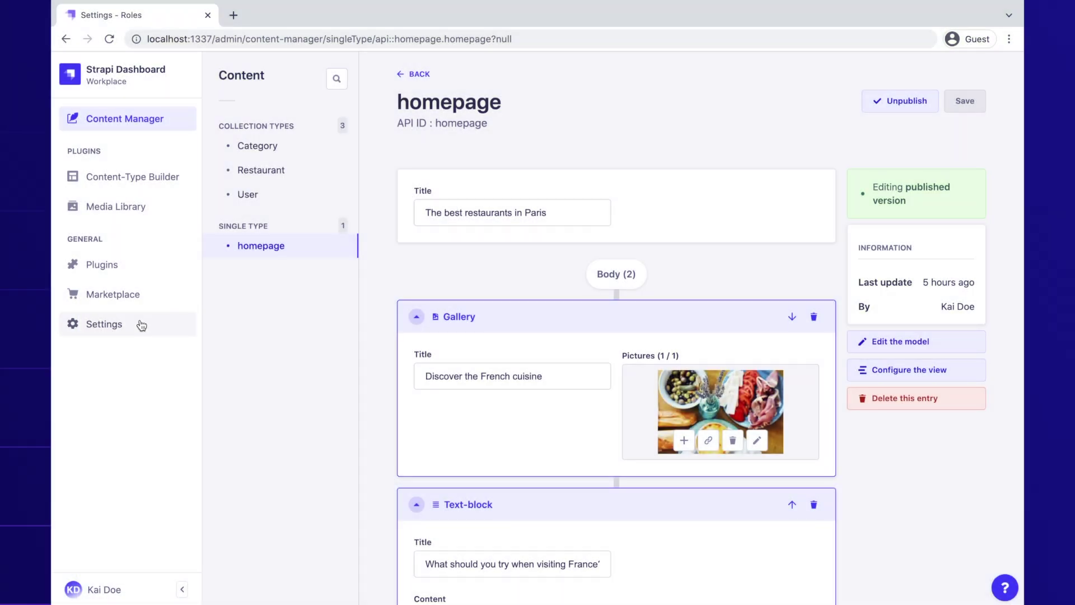
# Step: Navigate Settings > Users & Permissions > Roles to the Public role's permissions
pyautogui.click(139, 326)
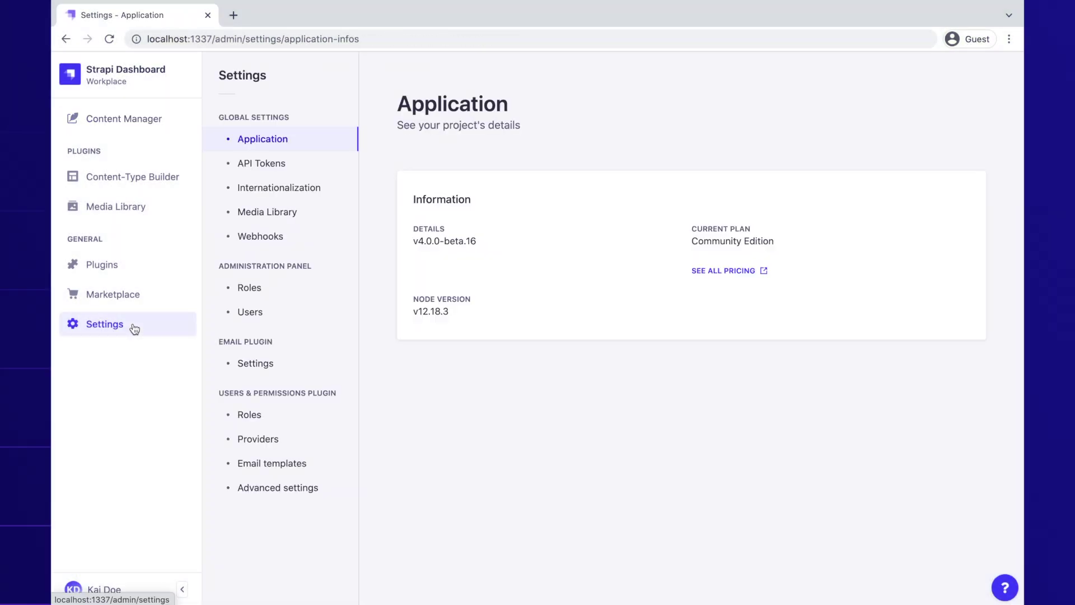
pyautogui.click(254, 425)
pyautogui.click(448, 316)
pyautogui.scroll(-3, 396, 443)
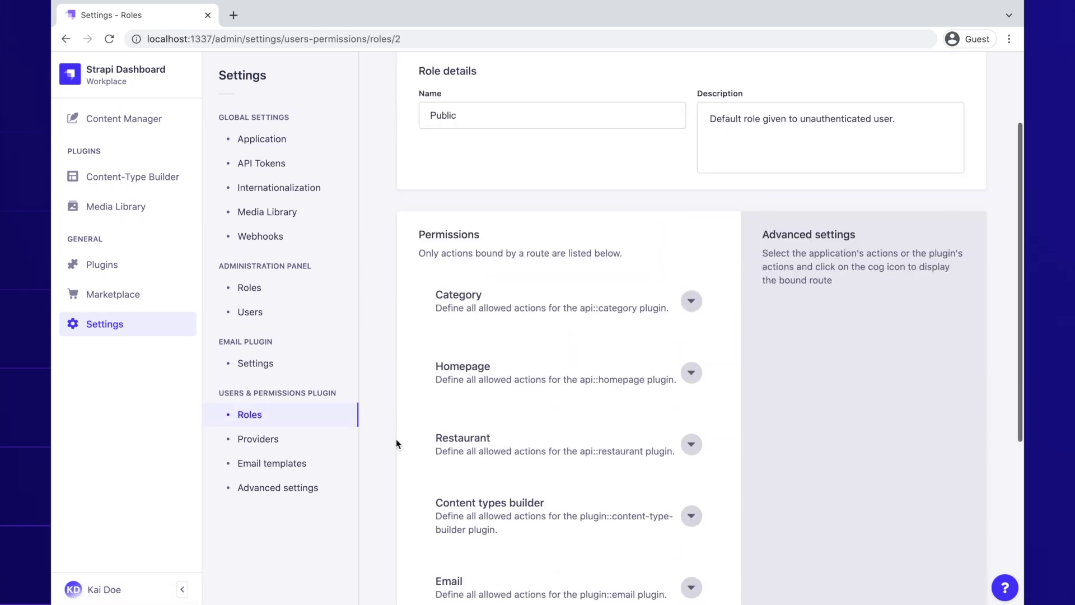
pyautogui.scroll(-1, 395, 443)
# Step: Allow Public to find Homepage and find/findOne Restaurant, and save the role
pyautogui.click(690, 277)
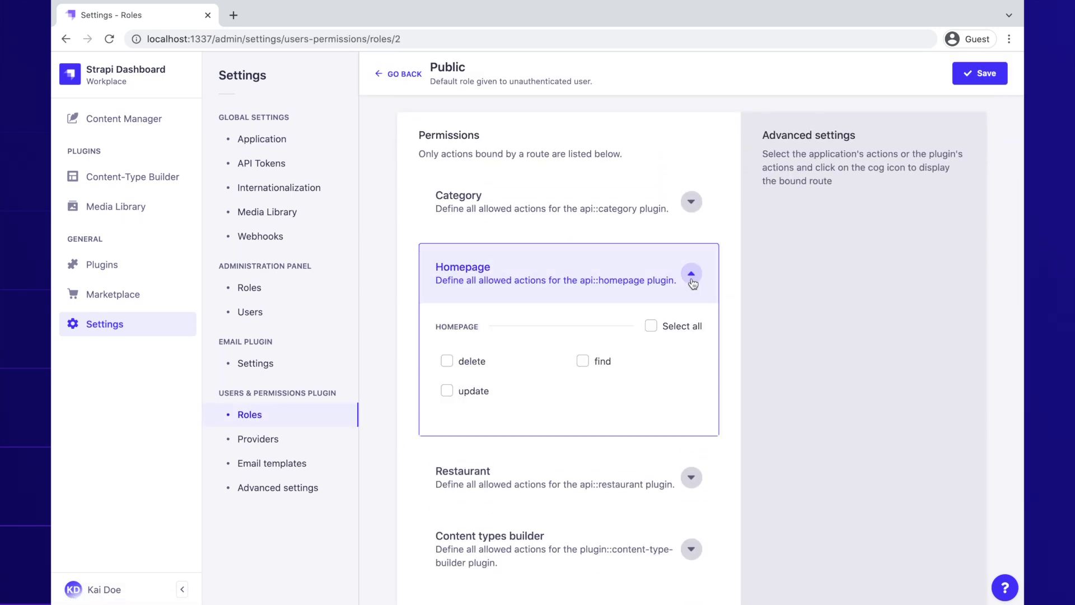
pyautogui.click(581, 362)
pyautogui.click(689, 476)
pyautogui.scroll(-1, 690, 480)
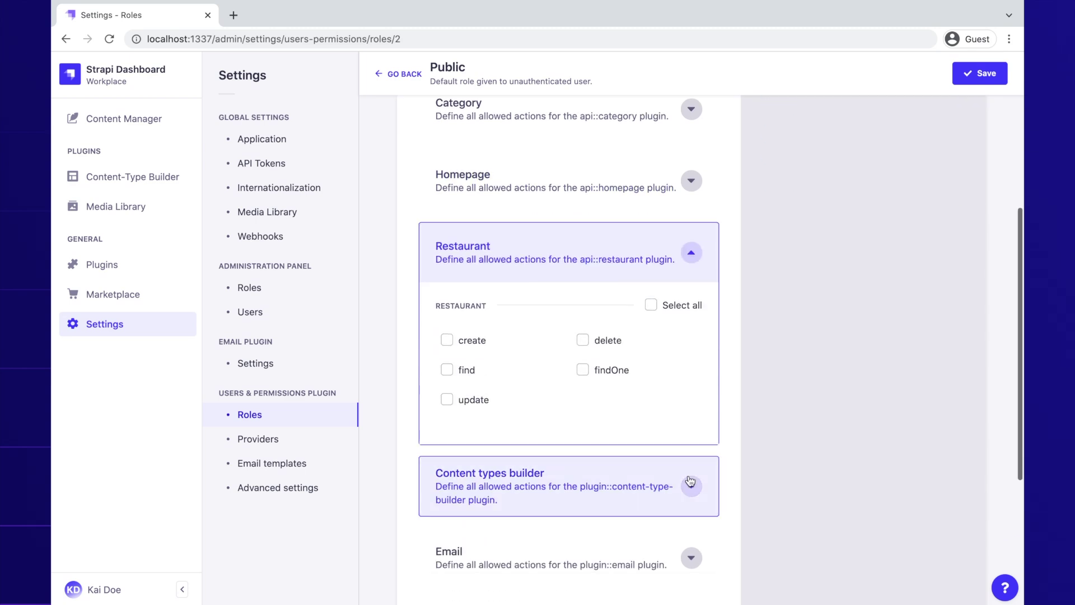
pyautogui.click(447, 370)
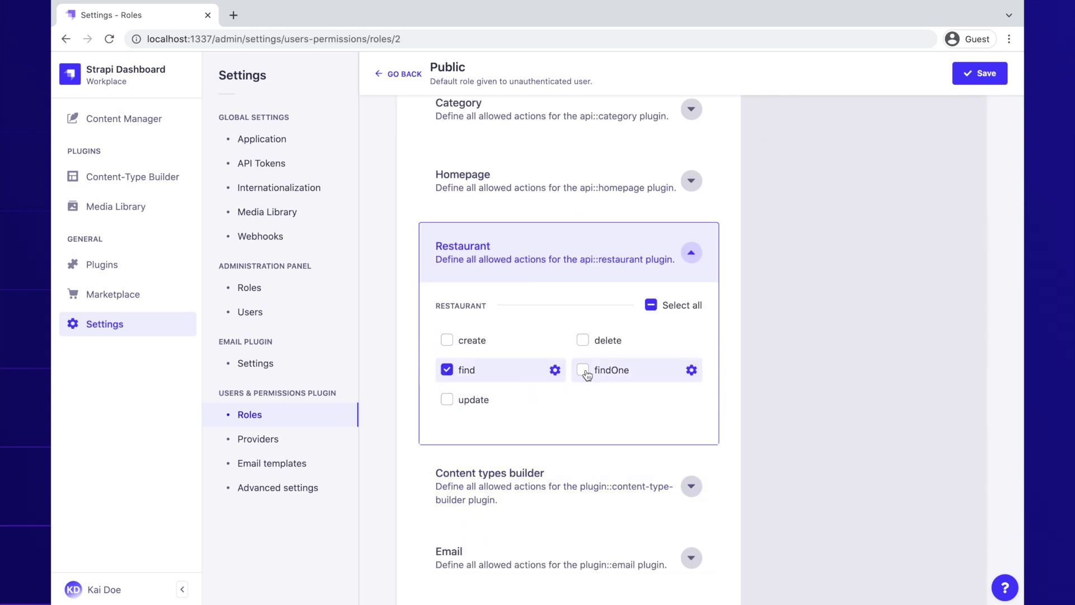
pyautogui.click(583, 370)
pyautogui.click(980, 73)
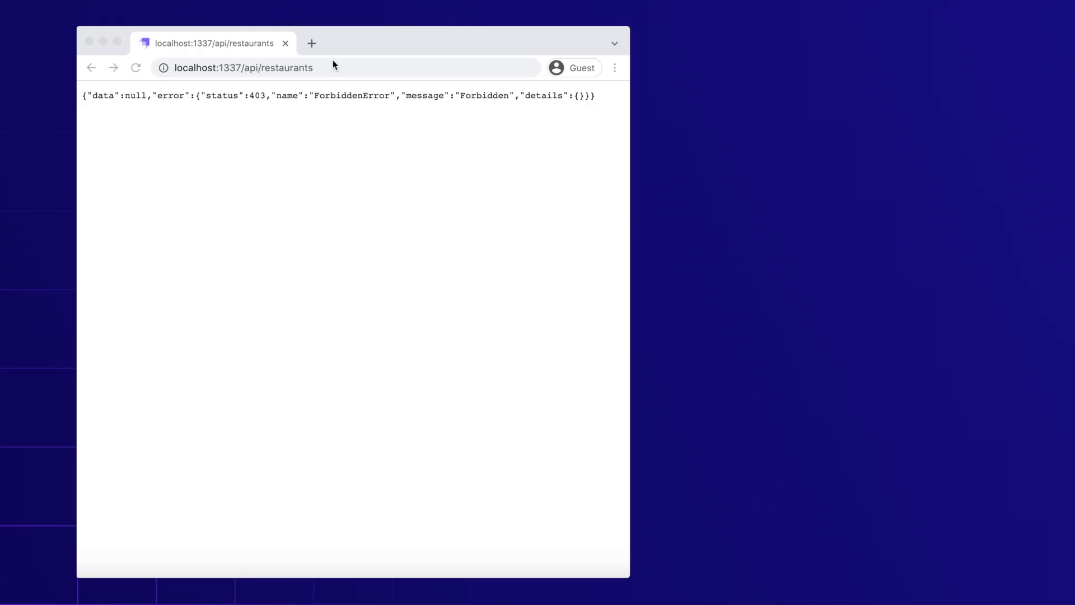
# Step: Reload the restaurants API to see data, then load localhost:1337/api/homepage
pyautogui.press('Return')
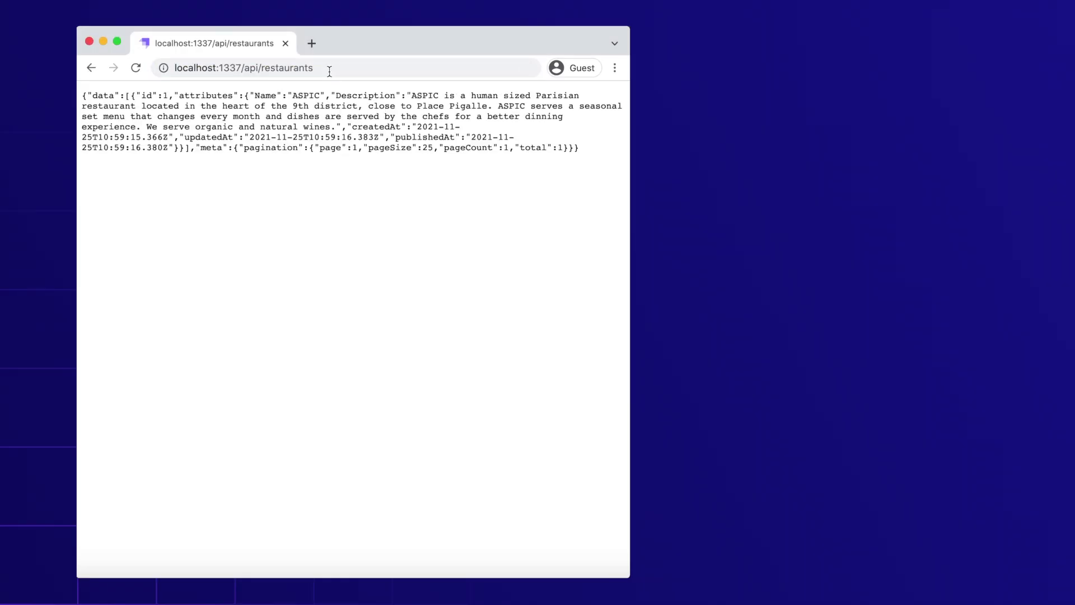
pyautogui.click(329, 72)
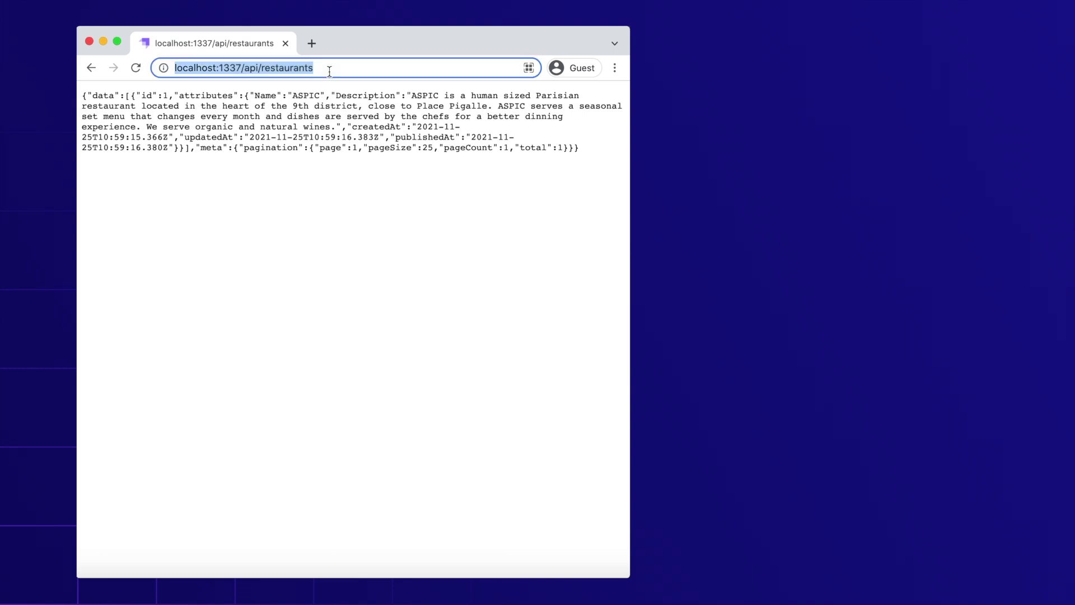
pyautogui.click(330, 72)
pyautogui.click(289, 68)
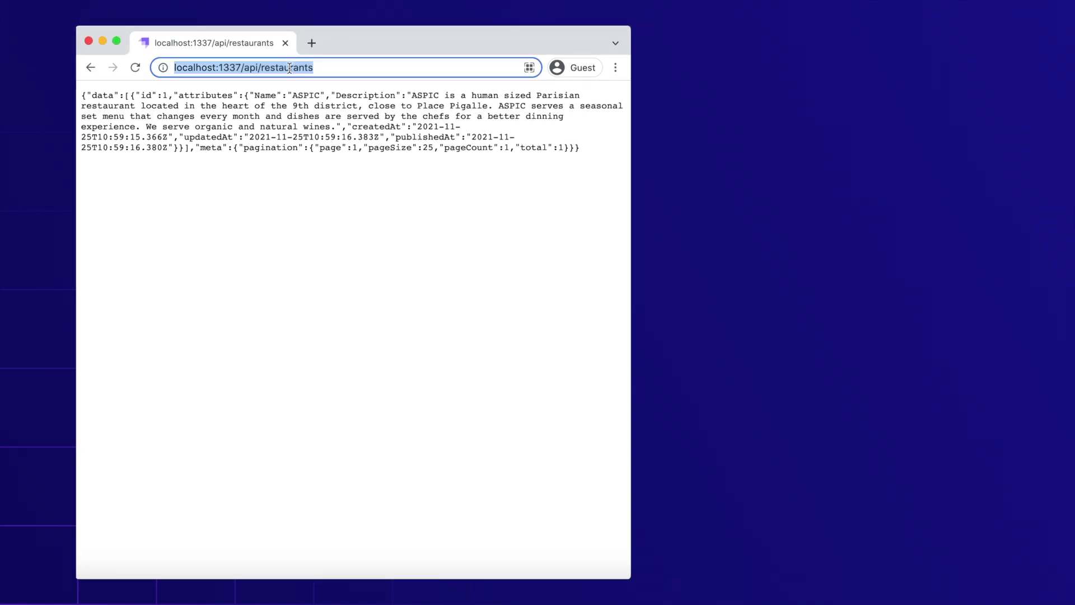
pyautogui.doubleClick(289, 69)
pyautogui.write('homepag')
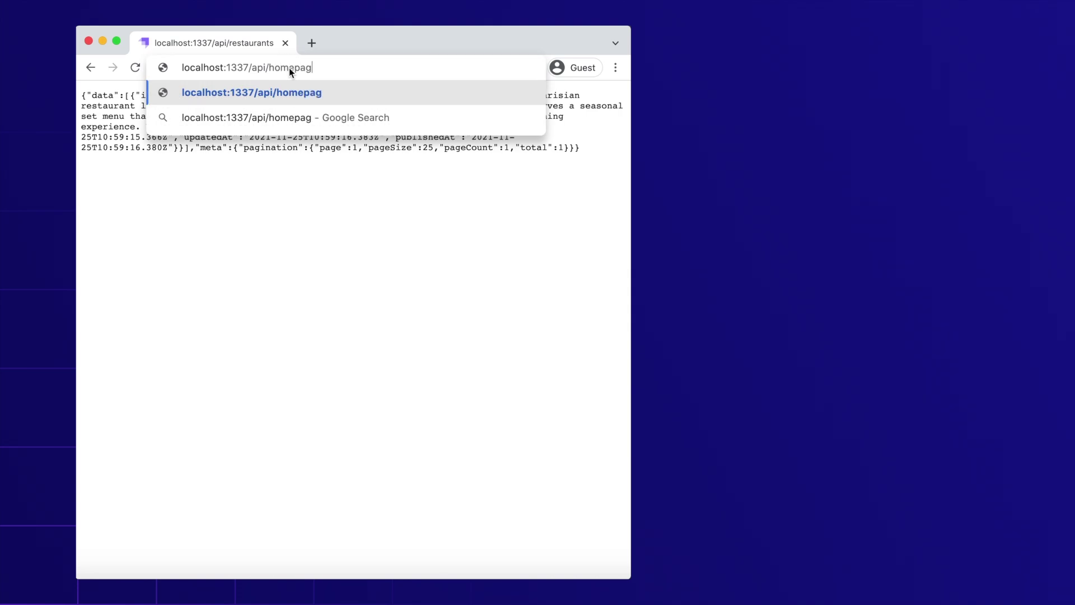
pyautogui.write('e')
pyautogui.press('Return')
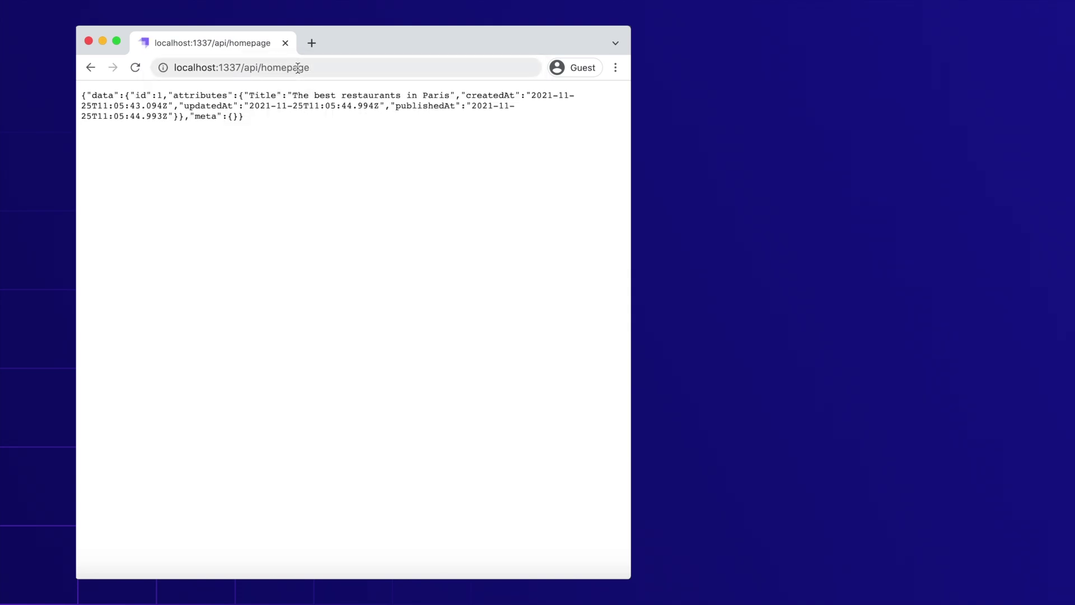
# Step: Load the homepage API with ?populate=Body to return its gallery and text-block components
pyautogui.click(312, 67)
pyautogui.click(311, 67)
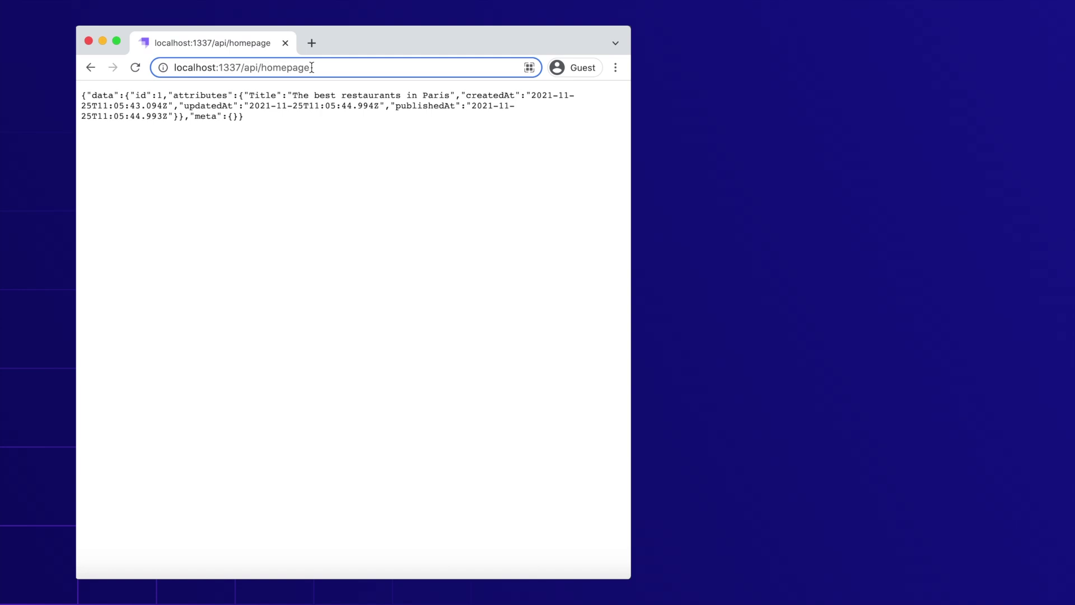
pyautogui.write('?populate')
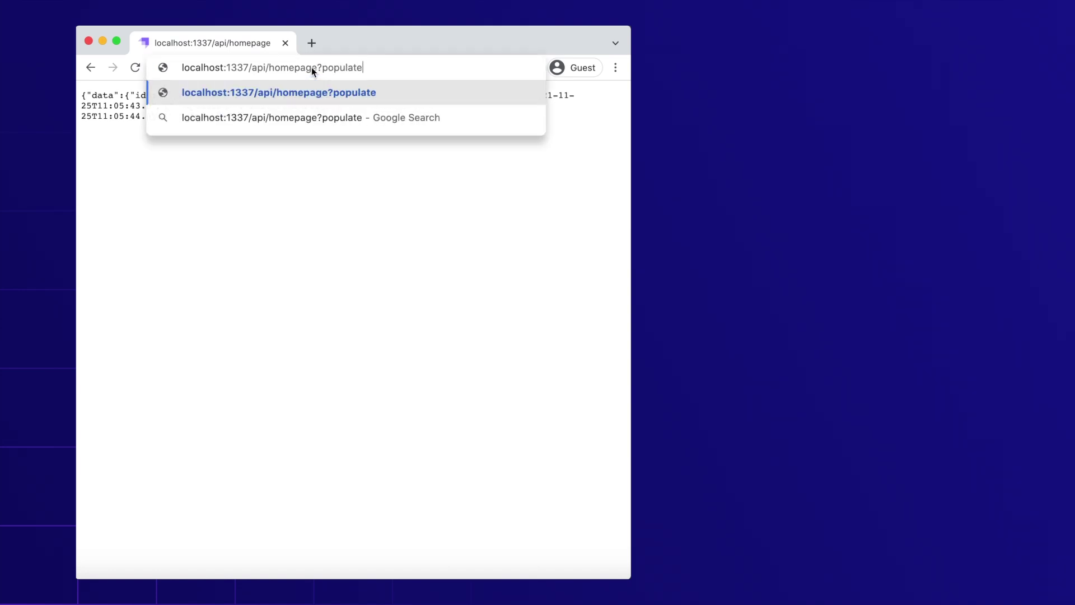
pyautogui.write('=Body')
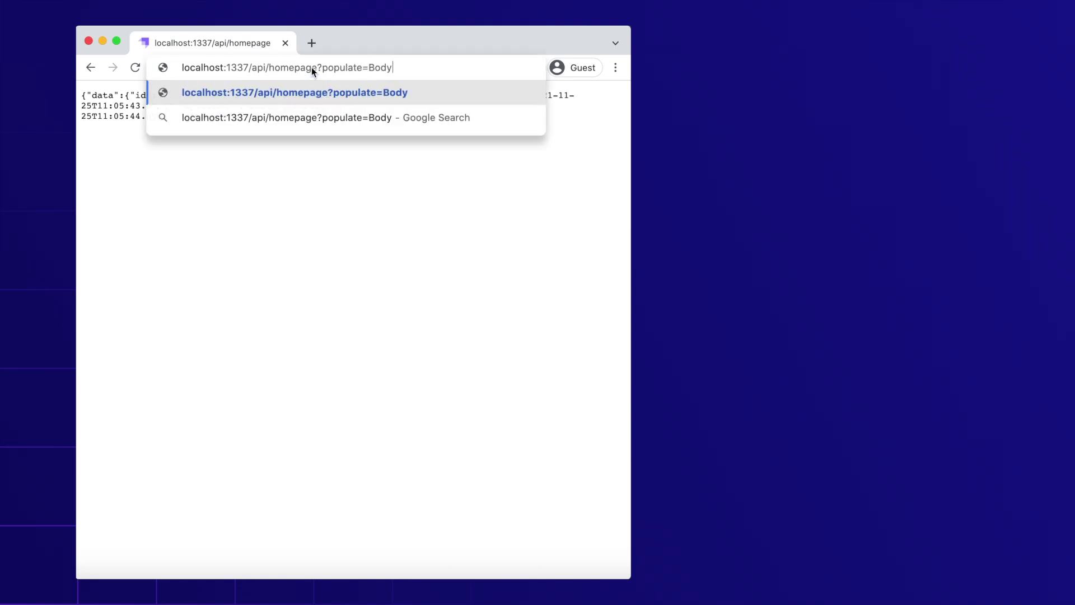
pyautogui.press('Return')
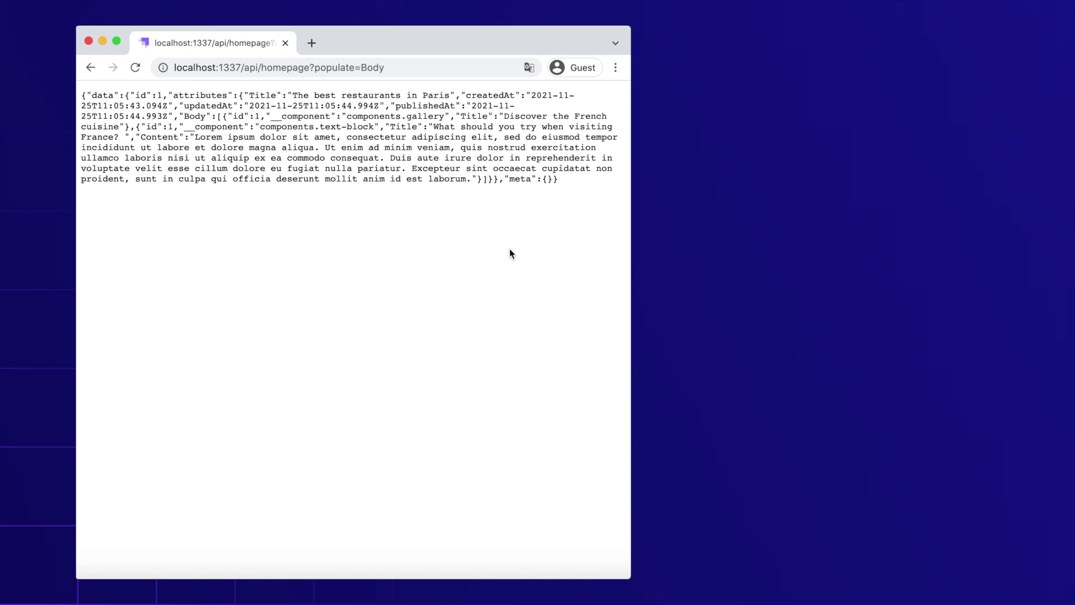